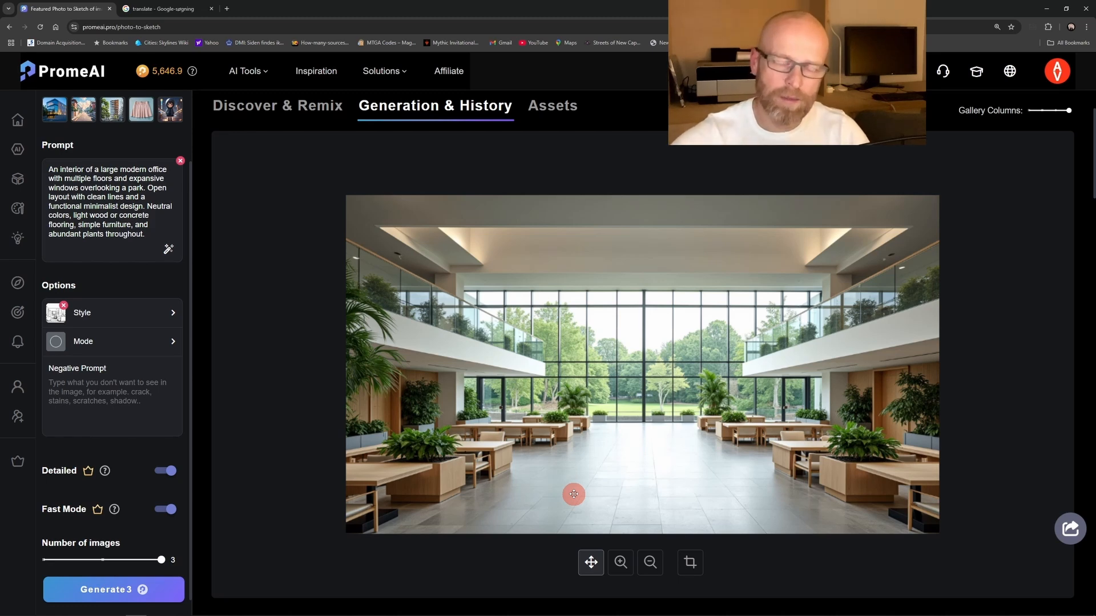
- Set the sketch style to Blueprint and the mode to Precise, and generate three images from the office photo
{"action": "left_click", "coordinate": [146, 314]}
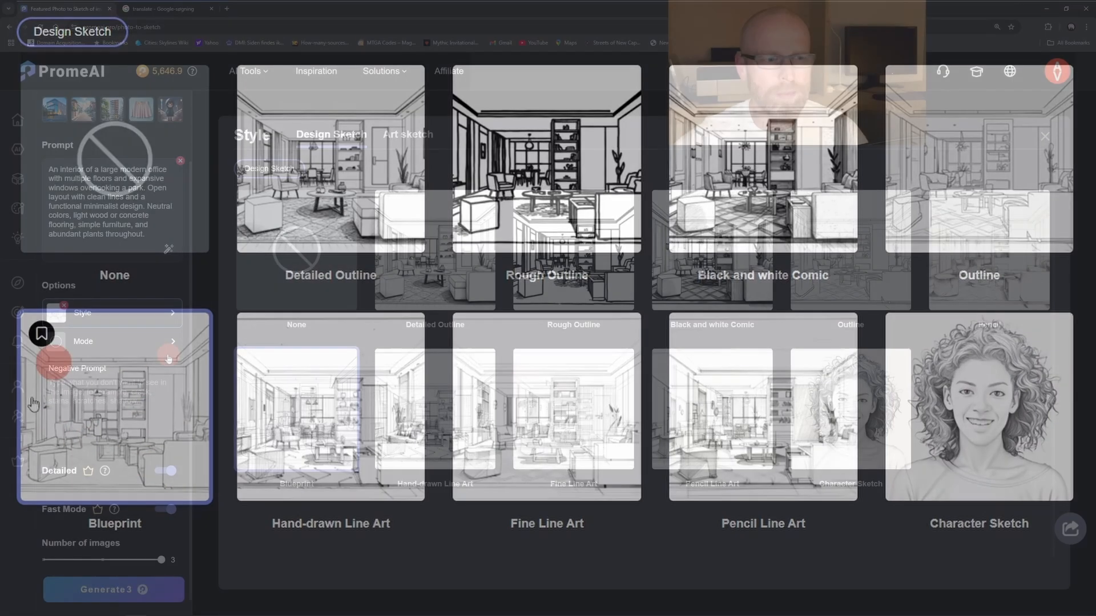
{"action": "left_click", "coordinate": [139, 343]}
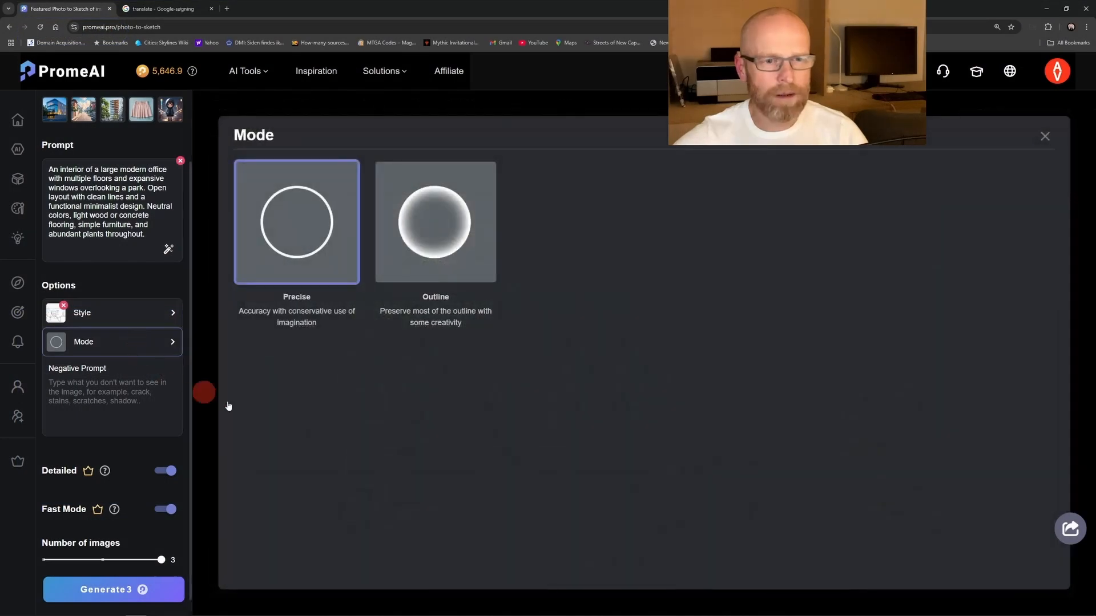
{"action": "left_click", "coordinate": [300, 197]}
{"action": "left_click", "coordinate": [122, 592]}
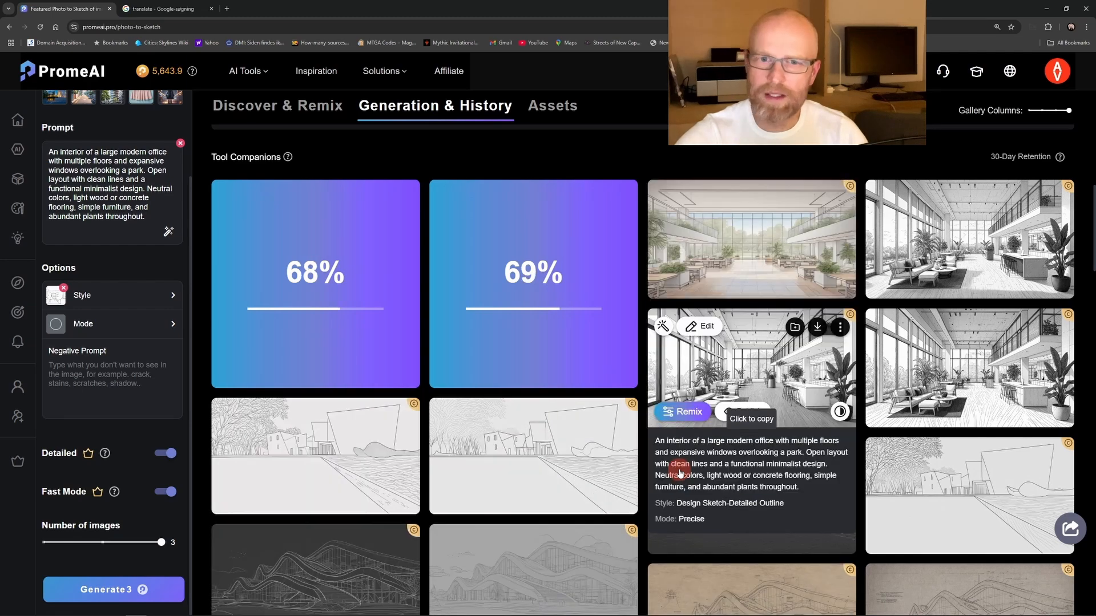
- Examine the newly generated office sketches one after another at large size and close the viewer
{"action": "left_click", "coordinate": [669, 459]}
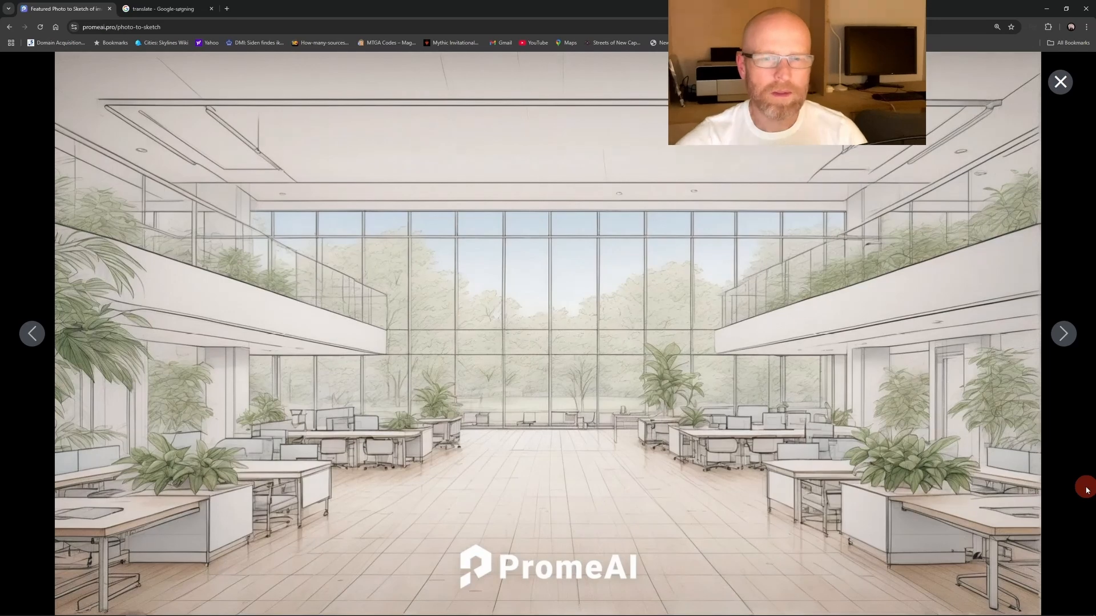
{"action": "key", "text": "Right"}
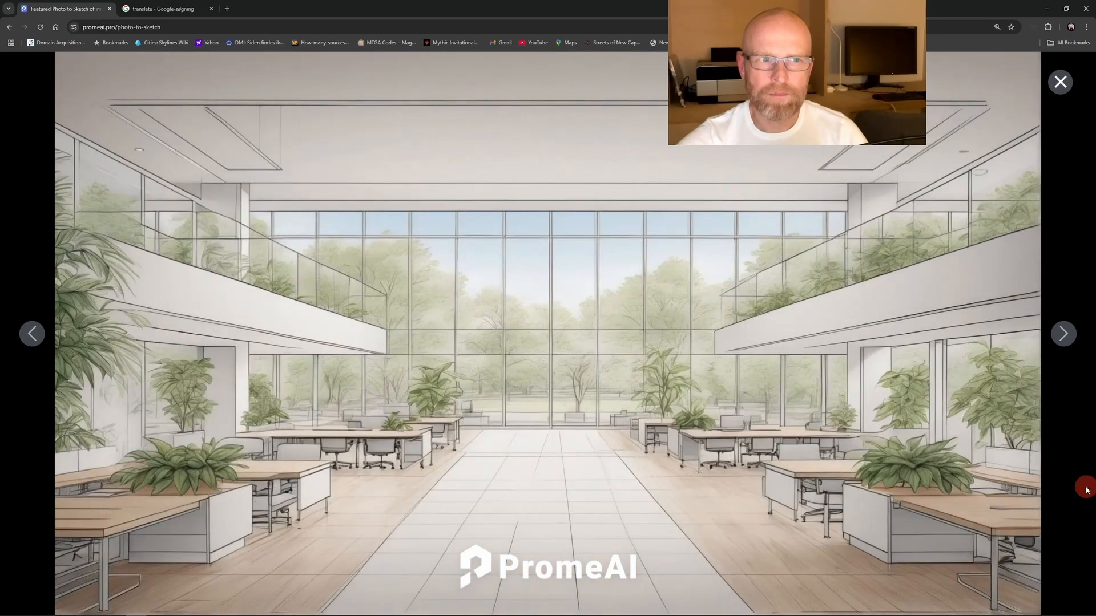
{"action": "key", "text": "Right"}
{"action": "key", "text": "Right"}
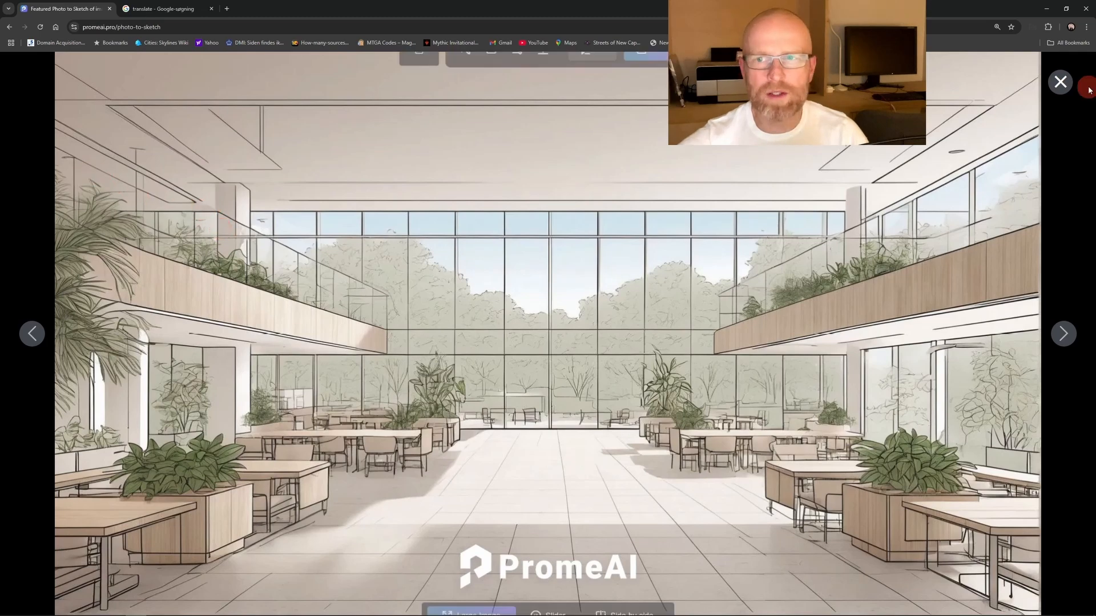
{"action": "left_click", "coordinate": [1060, 82]}
- Open the cafeteria sketch with the wood-clad balconies at large size and get its full 2026 x 1158 download
{"action": "left_click", "coordinate": [588, 255]}
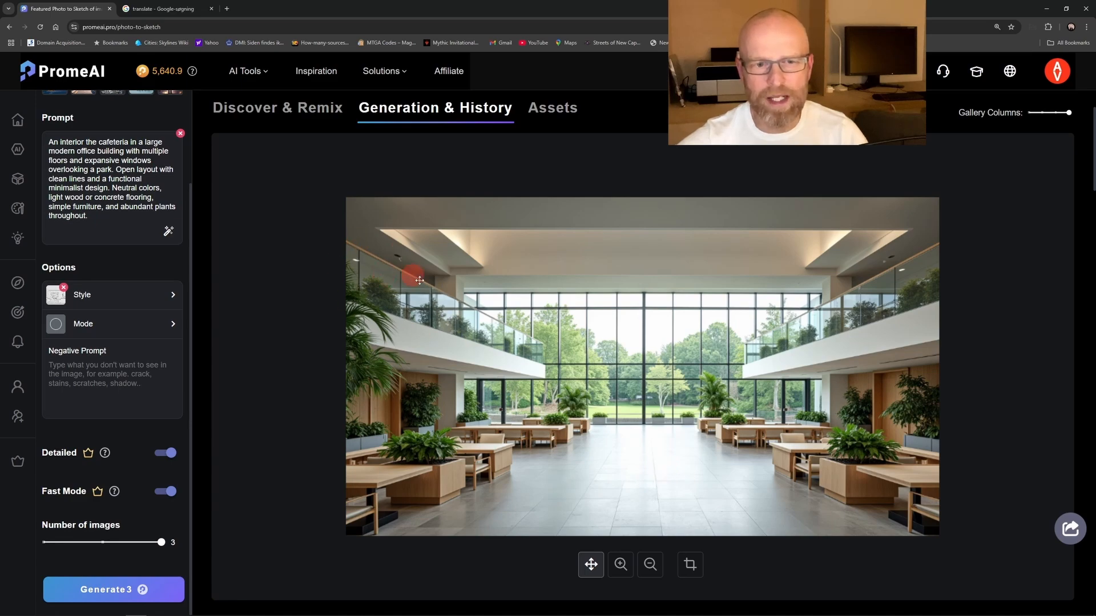
{"action": "scroll", "coordinate": [446, 327], "scroll_direction": "down", "scroll_amount": 5}
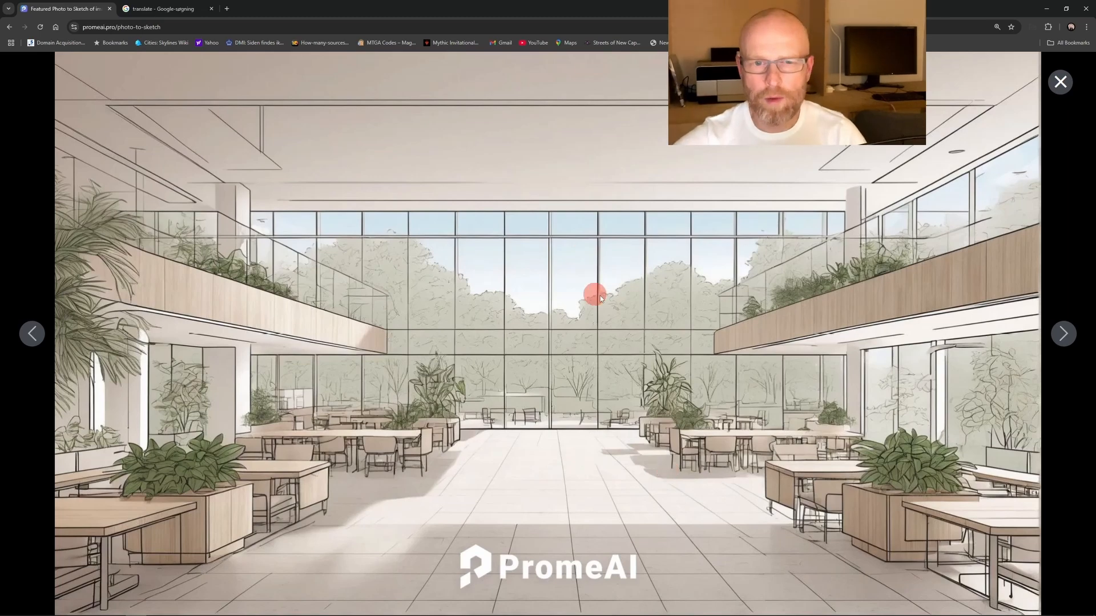
{"action": "left_click", "coordinate": [544, 89]}
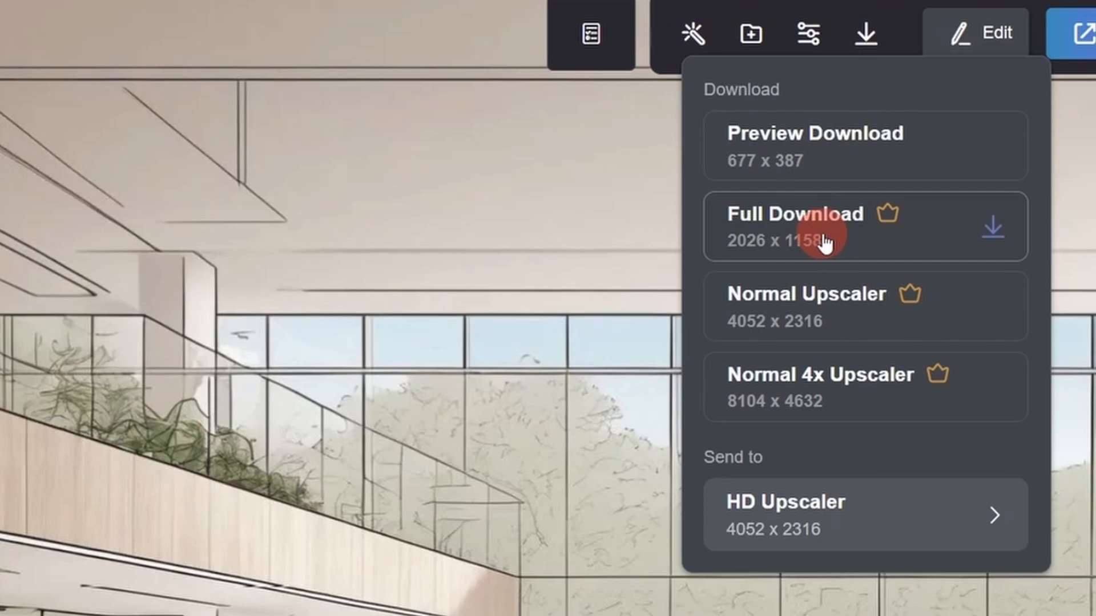
- Switch to Photoshop and open the downloaded sketch, assigning the working RGB profile Adobe RGB (1998)
{"action": "key", "text": "alt+Tab"}
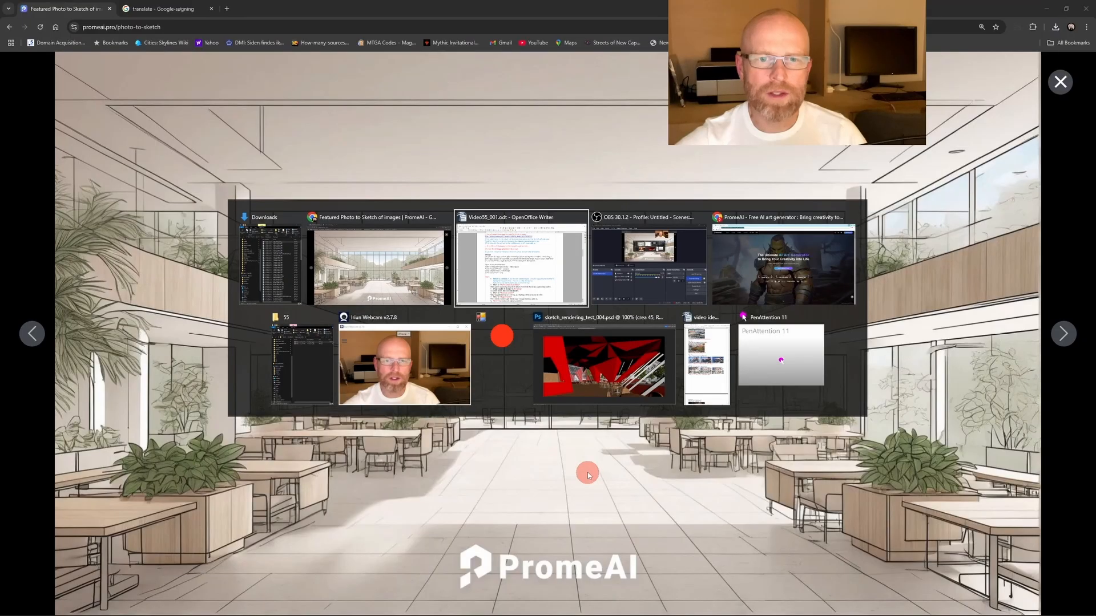
{"action": "left_click_drag", "start_coordinate": [587, 471], "coordinate": [613, 249]}
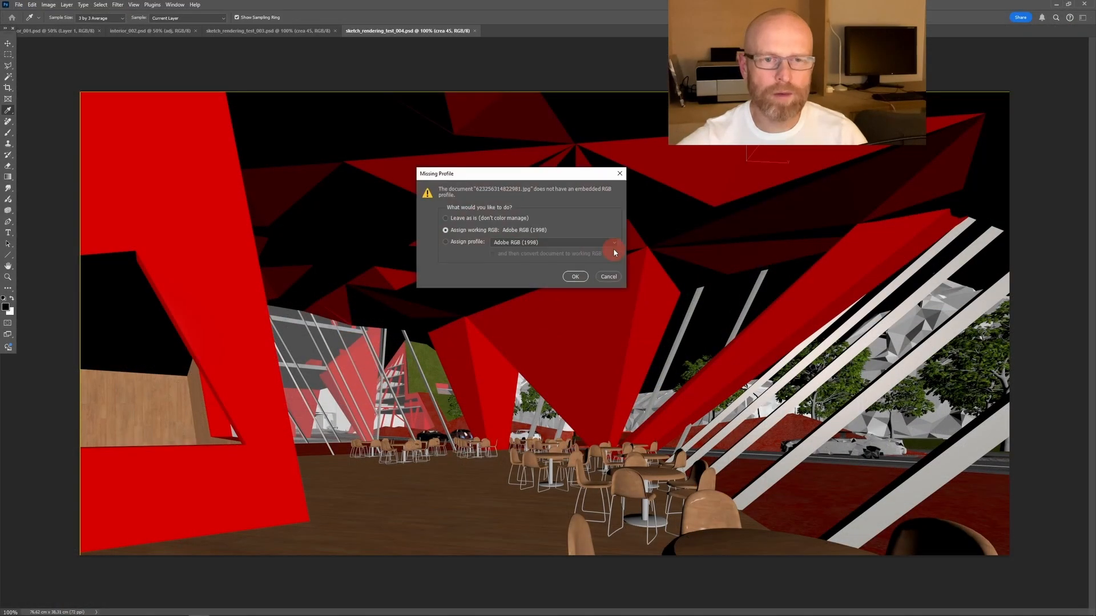
{"action": "left_click", "coordinate": [573, 277]}
{"action": "key", "text": "z"}
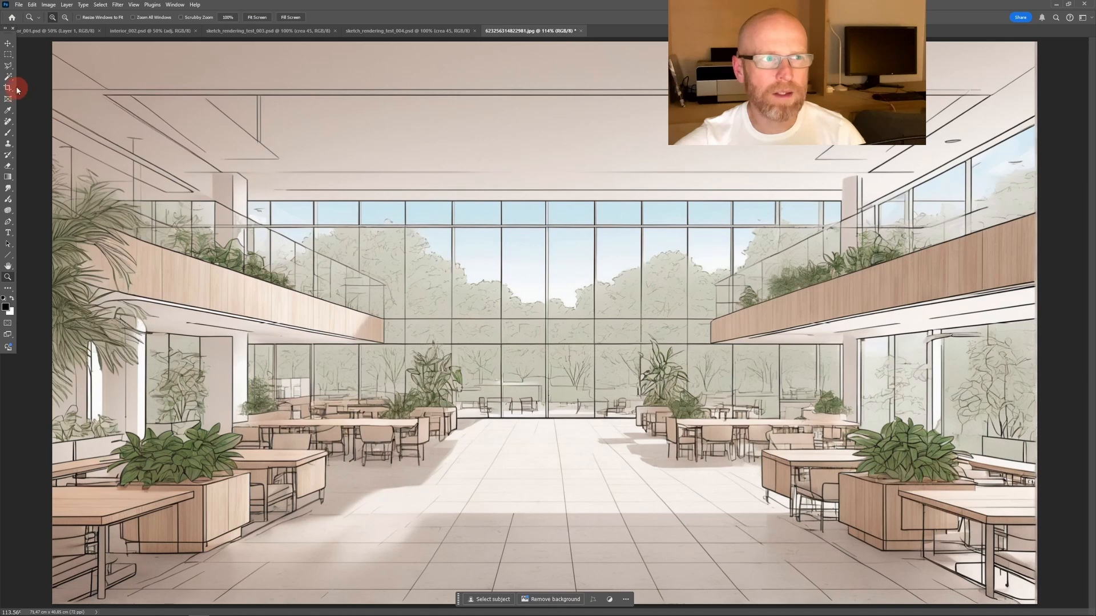
- Erase the stray lines inside both ends of the ceiling recess with the Remove tool
{"action": "right_click", "coordinate": [8, 122]}
{"action": "left_click", "coordinate": [51, 133]}
{"action": "mouse_move", "coordinate": [277, 158]}
{"action": "left_mouse_down"}
{"action": "mouse_move", "coordinate": [208, 104]}
{"action": "mouse_move", "coordinate": [237, 125]}
{"action": "mouse_move", "coordinate": [209, 149]}
{"action": "mouse_move", "coordinate": [143, 105]}
{"action": "mouse_move", "coordinate": [162, 125]}
{"action": "left_mouse_up"}
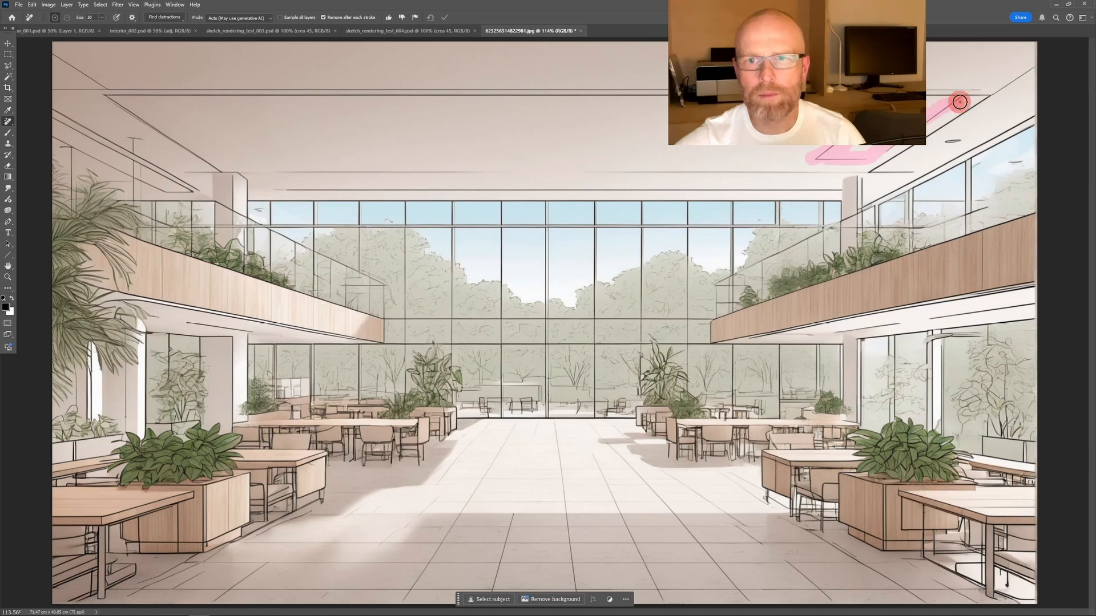
{"action": "left_click_drag", "start_coordinate": [895, 147], "coordinate": [894, 148]}
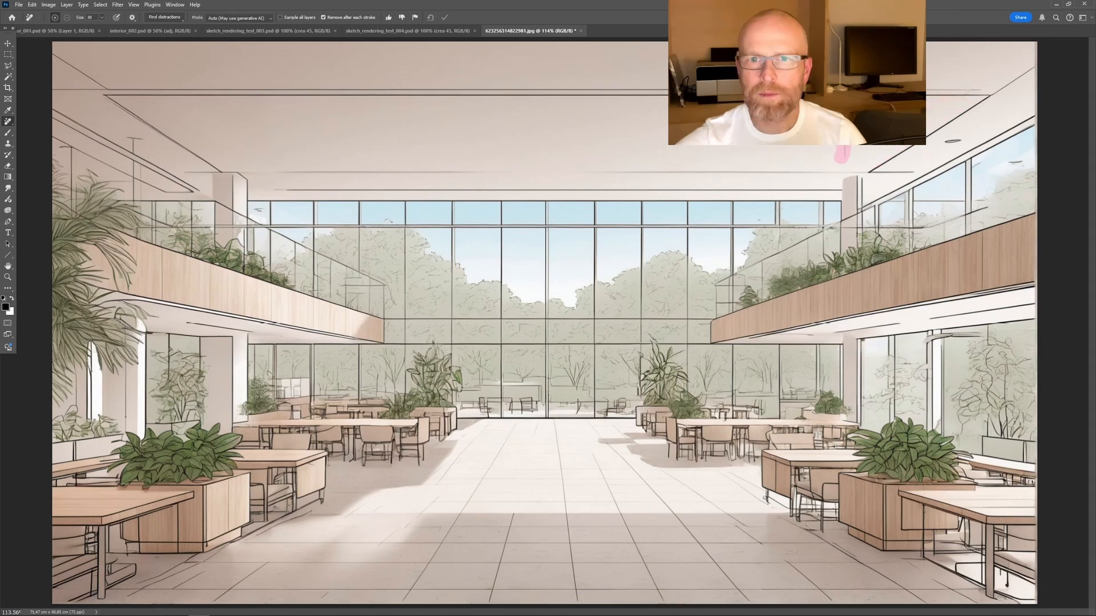
- Brush straight edge lines into the ceiling recess and shade its inner faces grey on a new layer using a magic wand selection
{"action": "key", "text": "b"}
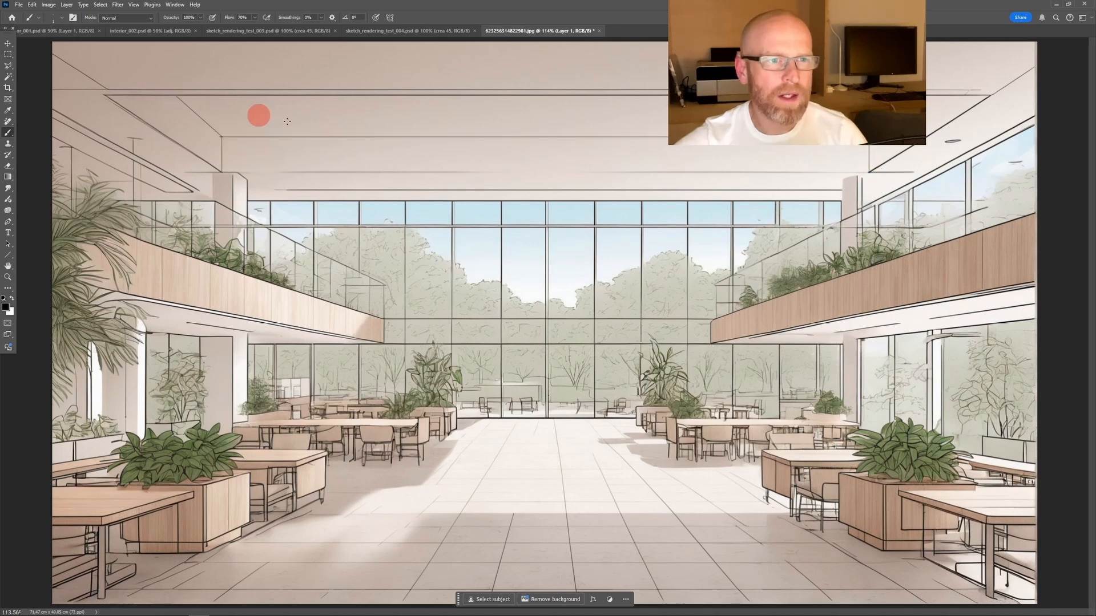
{"action": "left_click", "coordinate": [869, 172], "text": "shift"}
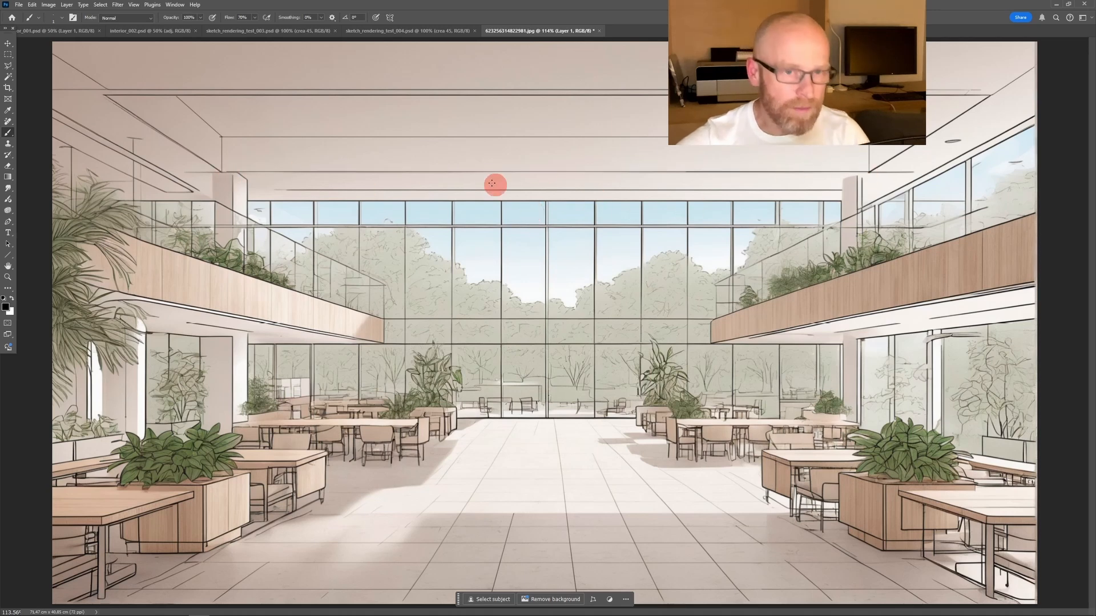
{"action": "key", "text": "w"}
{"action": "left_click", "coordinate": [310, 154]}
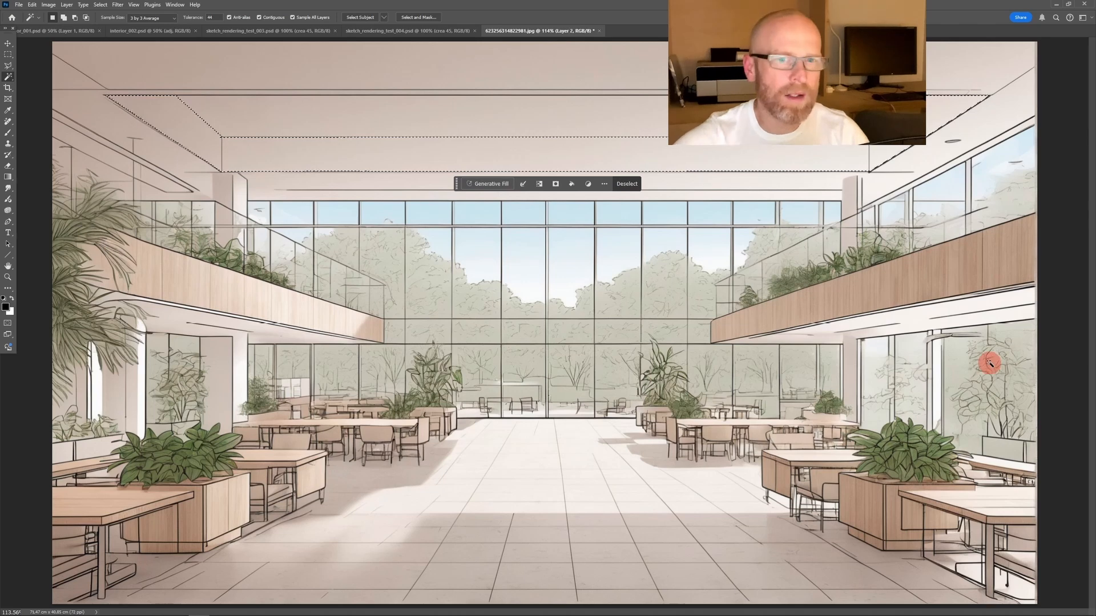
{"action": "key", "text": "alt+BackSpace"}
{"action": "key", "text": "ctrl+d"}
{"action": "key", "text": "ctrl+z"}
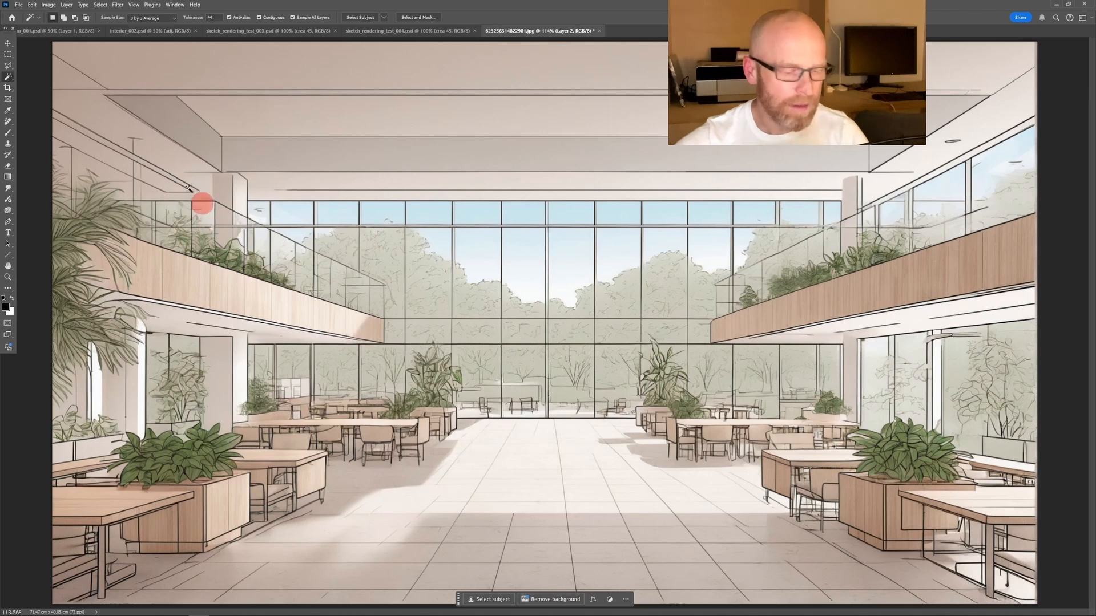
- Erase the stray diagonal and vertical lines above the left balcony with the Remove tool
{"action": "left_click", "coordinate": [8, 121]}
{"action": "left_click", "coordinate": [48, 131]}
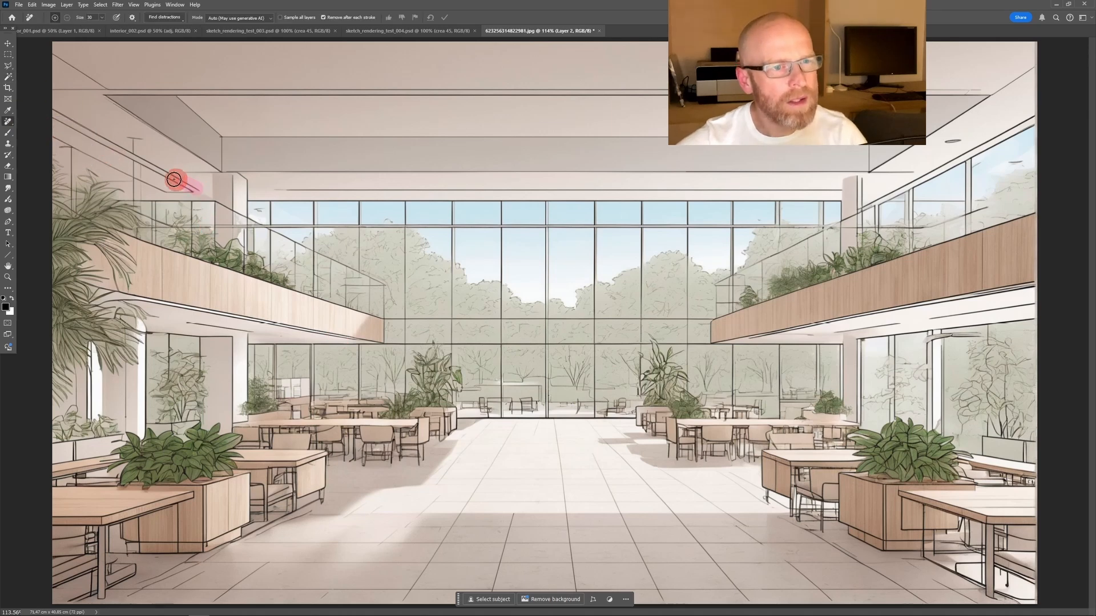
{"action": "mouse_move", "coordinate": [174, 180]}
{"action": "left_mouse_down"}
{"action": "mouse_move", "coordinate": [134, 165]}
{"action": "mouse_move", "coordinate": [188, 189]}
{"action": "mouse_move", "coordinate": [168, 192]}
{"action": "mouse_move", "coordinate": [73, 149]}
{"action": "left_mouse_up"}
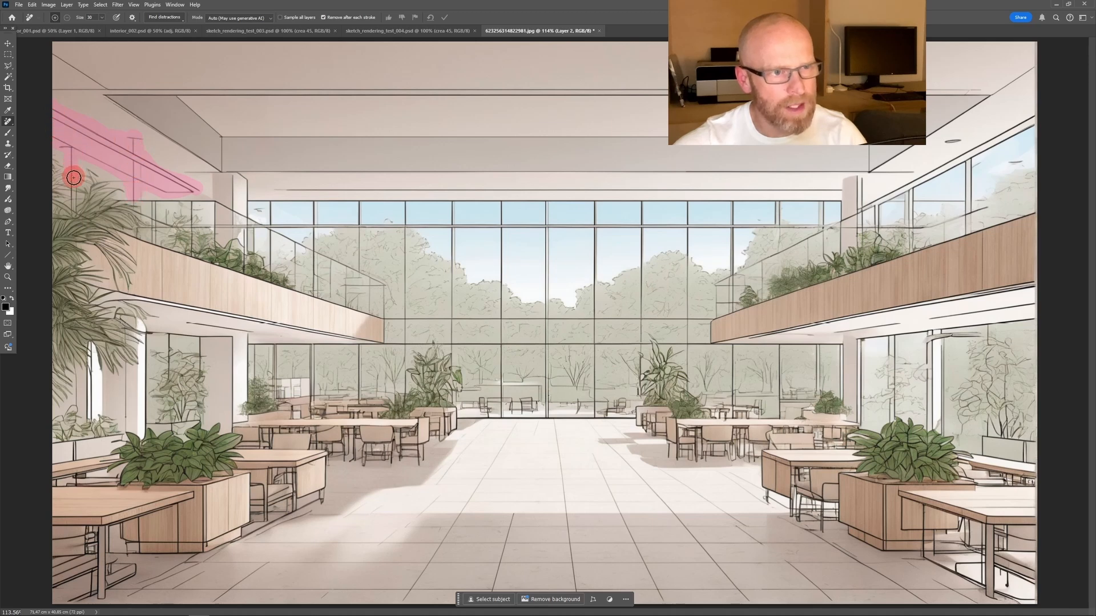
{"action": "left_click_drag", "start_coordinate": [74, 178], "coordinate": [58, 139]}
- Erase the remaining stray ceiling lines above the window wall, beside the right column and around the recess on the background layer
{"action": "left_click_drag", "start_coordinate": [269, 190], "coordinate": [840, 190]}
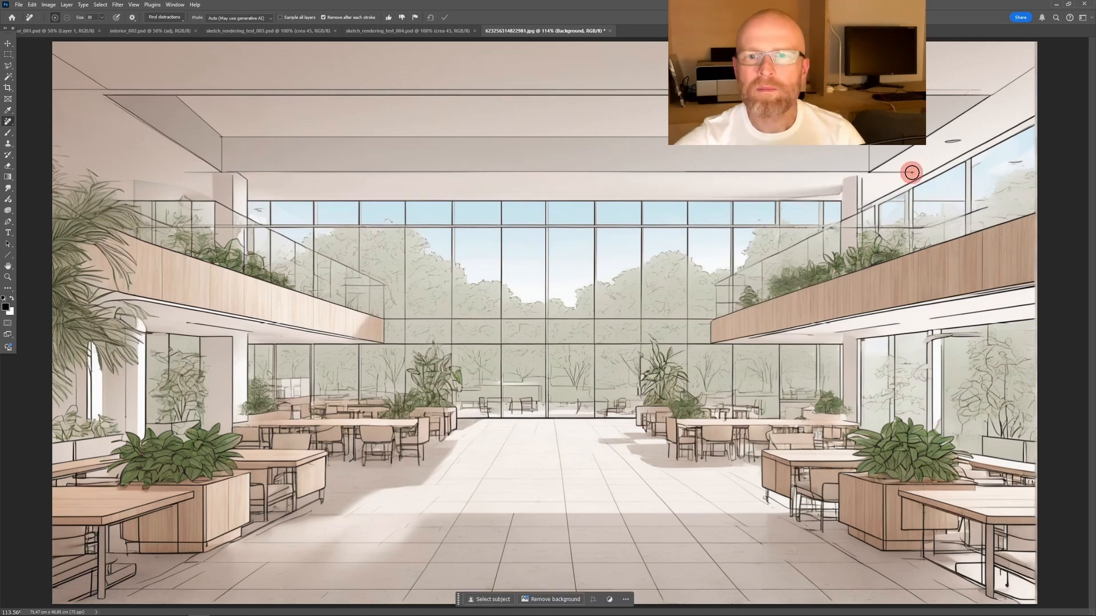
{"action": "left_click_drag", "start_coordinate": [911, 172], "coordinate": [883, 180]}
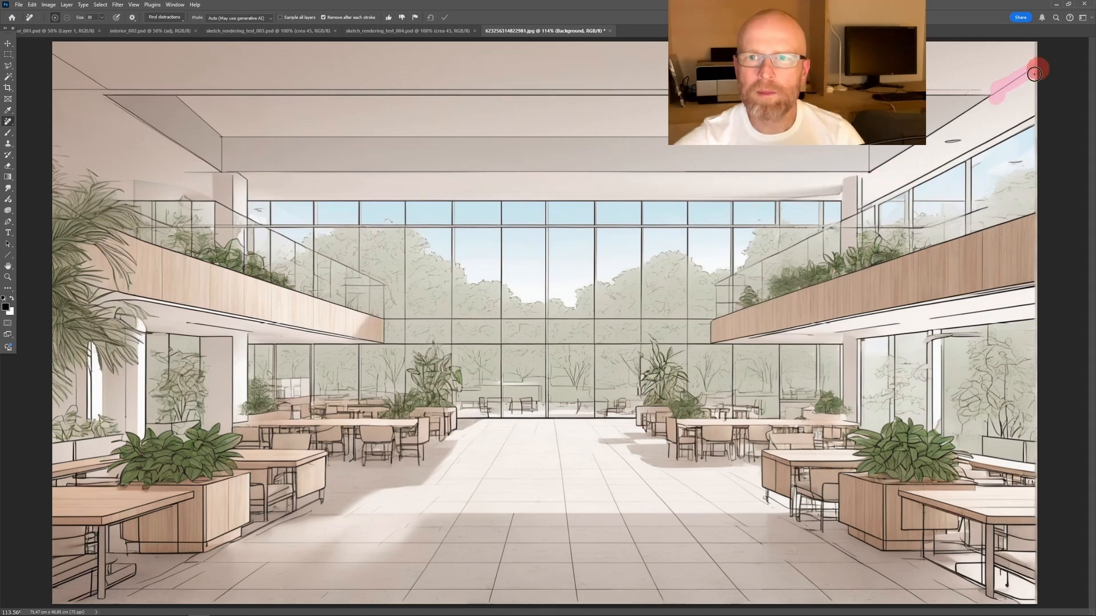
{"action": "mouse_move", "coordinate": [54, 51]}
{"action": "left_mouse_down"}
{"action": "mouse_move", "coordinate": [96, 78]}
{"action": "mouse_move", "coordinate": [655, 84]}
{"action": "left_mouse_up"}
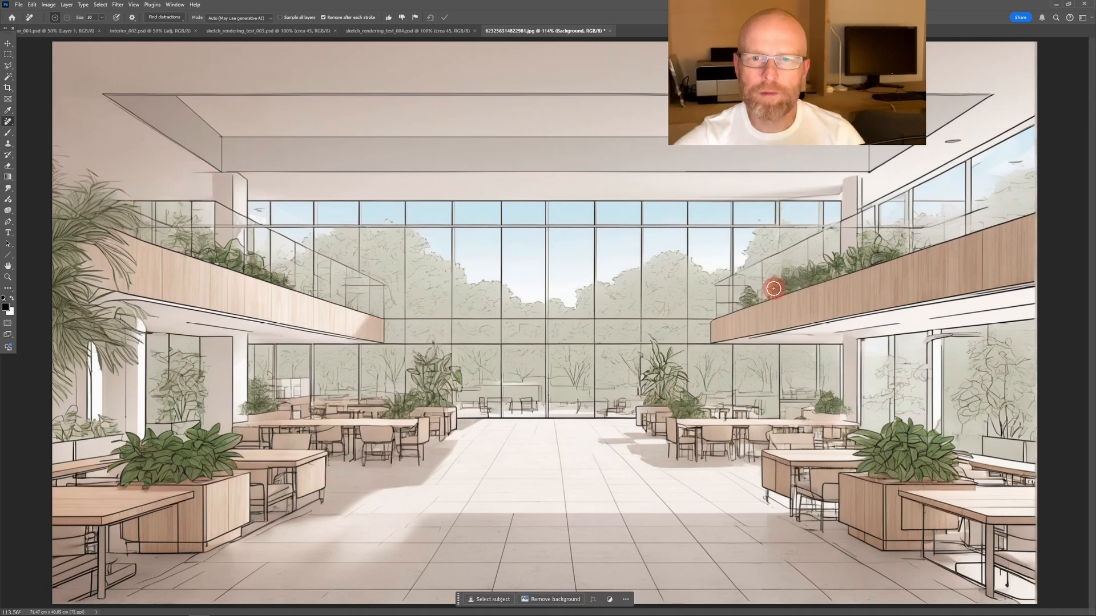
{"action": "left_click_drag", "start_coordinate": [828, 189], "coordinate": [745, 191]}
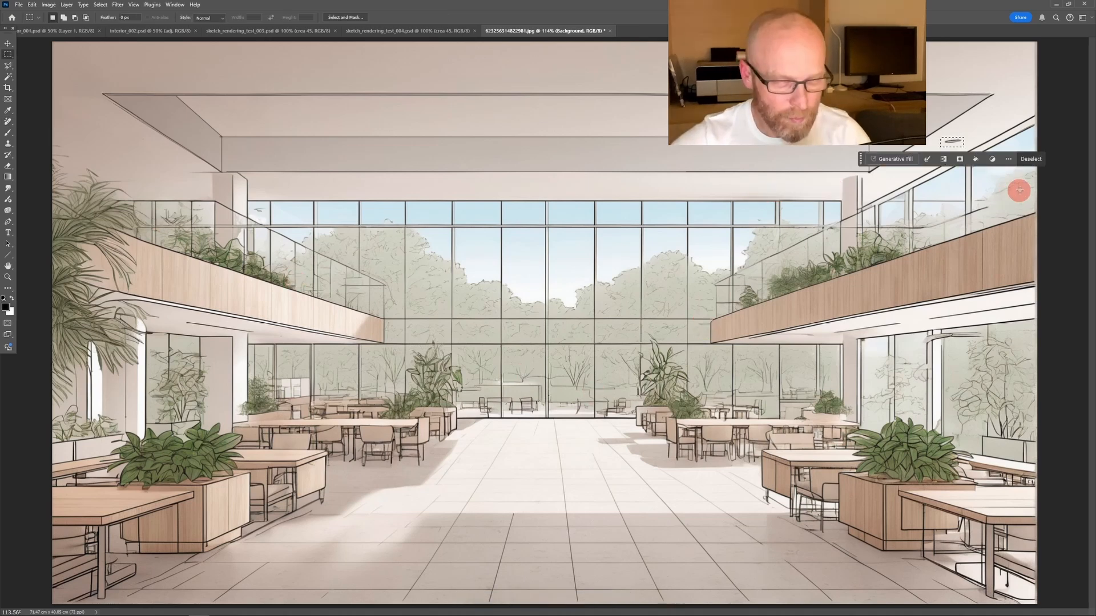
- Copy the ceiling spotlight to a new layer and distribute duplicates over the ceilings above the left and right balconies
{"action": "key", "text": "ctrl+j"}
{"action": "key", "text": "v"}
{"action": "left_click_drag", "start_coordinate": [963, 172], "coordinate": [1000, 143]}
{"action": "left_click_drag", "start_coordinate": [1008, 132], "coordinate": [150, 144]}
{"action": "key", "text": "ctrl+t"}
{"action": "key", "text": "Return"}
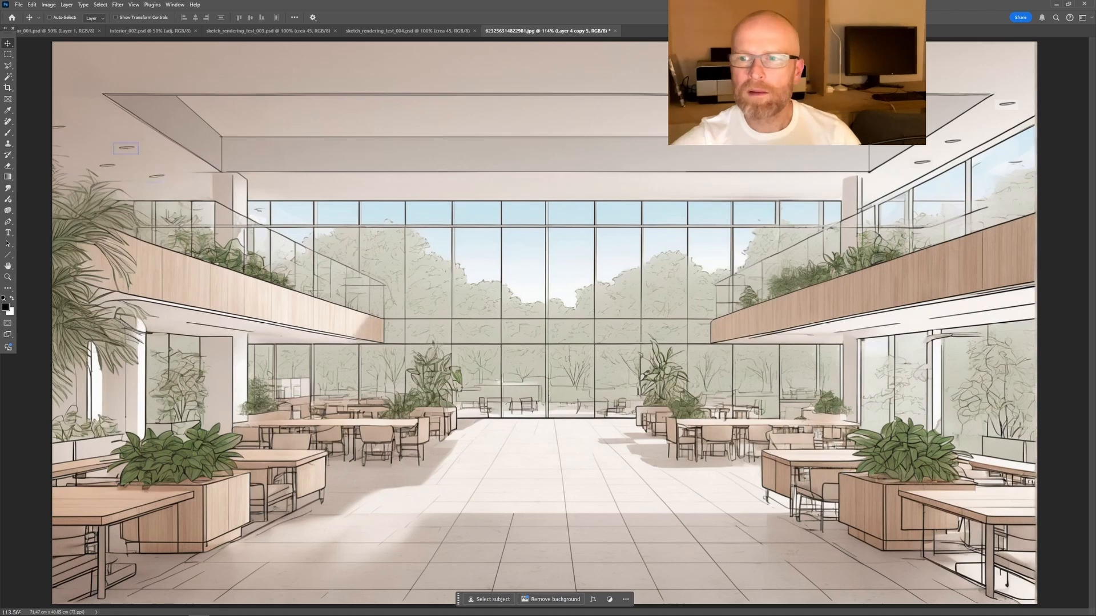
{"action": "left_click_drag", "start_coordinate": [953, 141], "coordinate": [922, 162]}
{"action": "left_click_drag", "start_coordinate": [1008, 104], "coordinate": [1020, 117]}
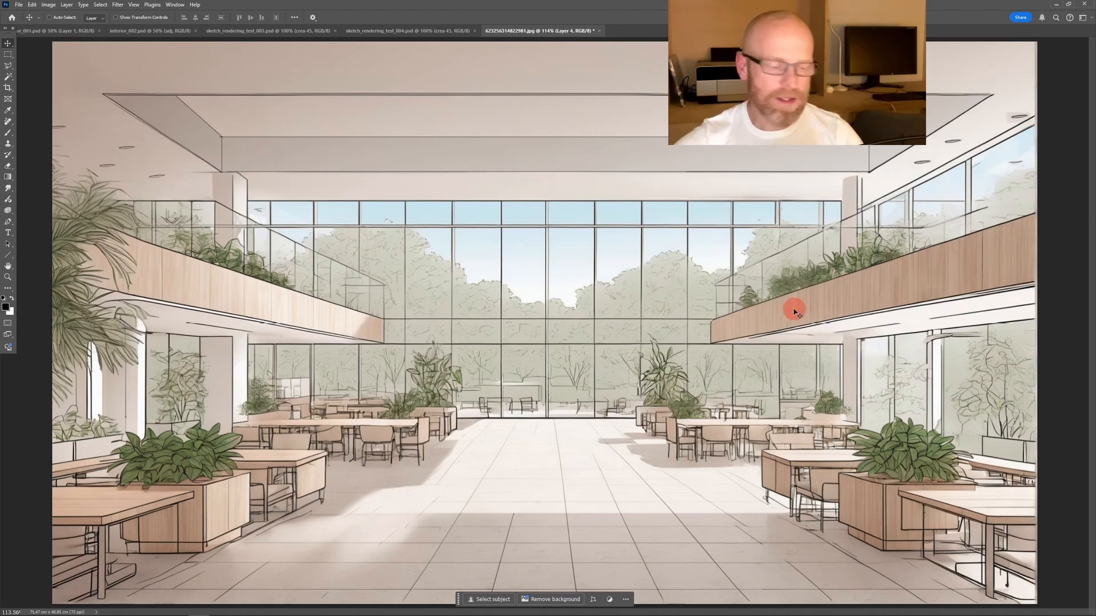
- Save a JPEG copy of the edited sketch as 047.jpg in the pics folder
{"action": "key", "text": "alt+ctrl+s"}
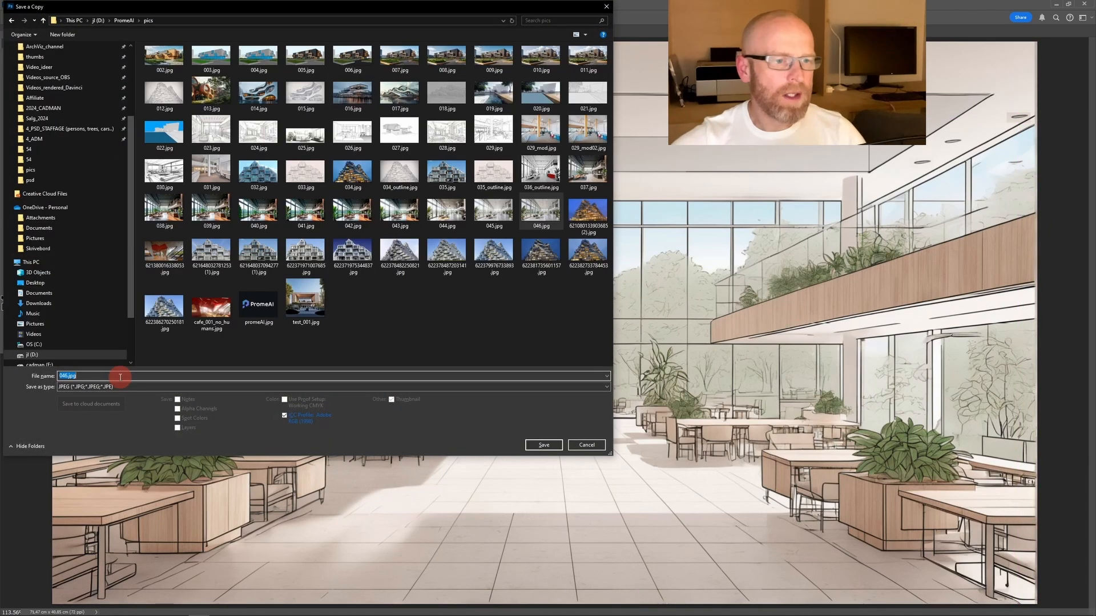
{"action": "key", "text": "BackSpace"}
{"action": "type", "text": "7"}
{"action": "key", "text": "Return"}
{"action": "key", "text": "Return"}
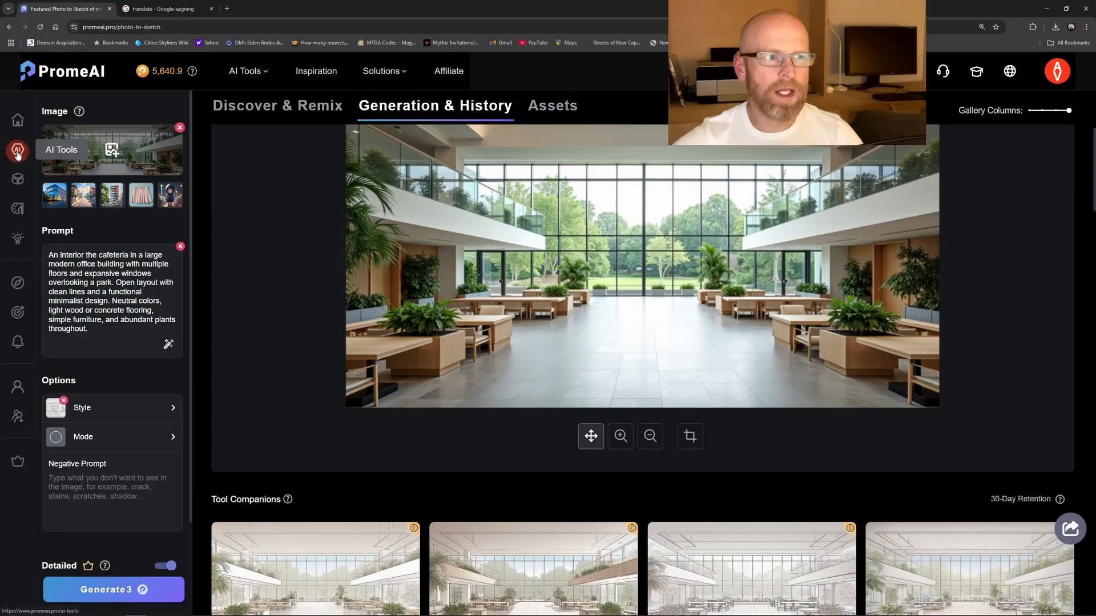
- Switch to PromeAI, open the Sketch Rendering tool and show its Mode options
{"action": "left_click", "coordinate": [17, 151]}
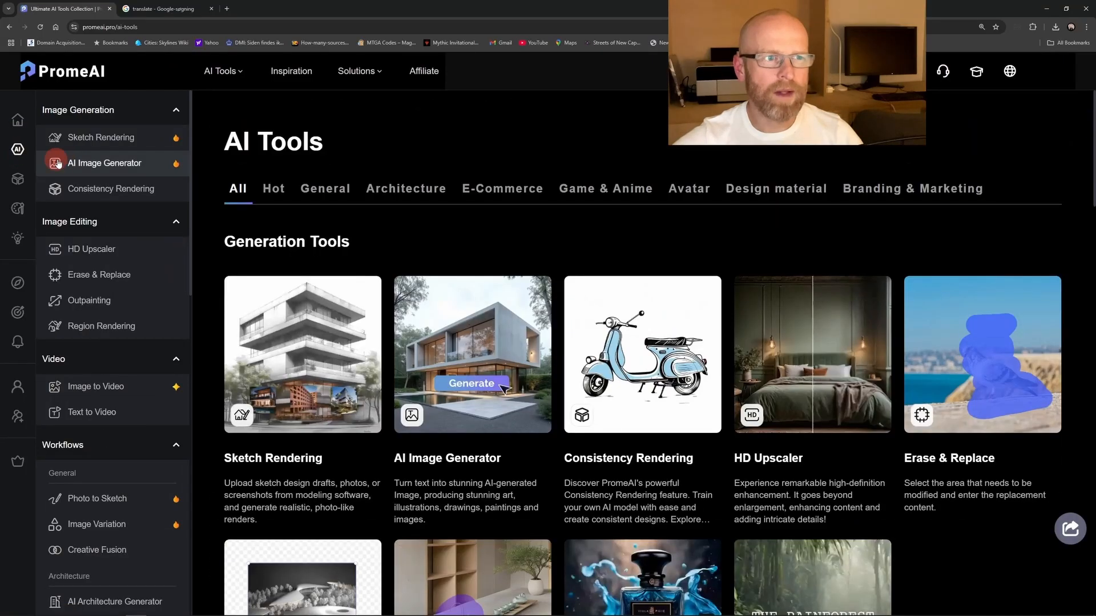
{"action": "left_click", "coordinate": [107, 144]}
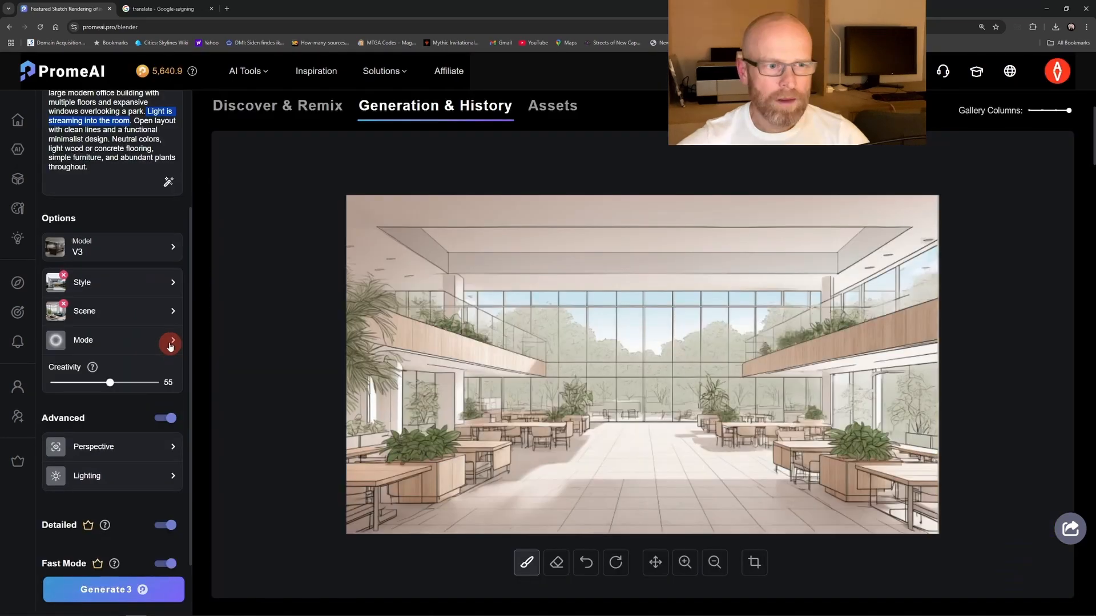
{"action": "left_click", "coordinate": [167, 342]}
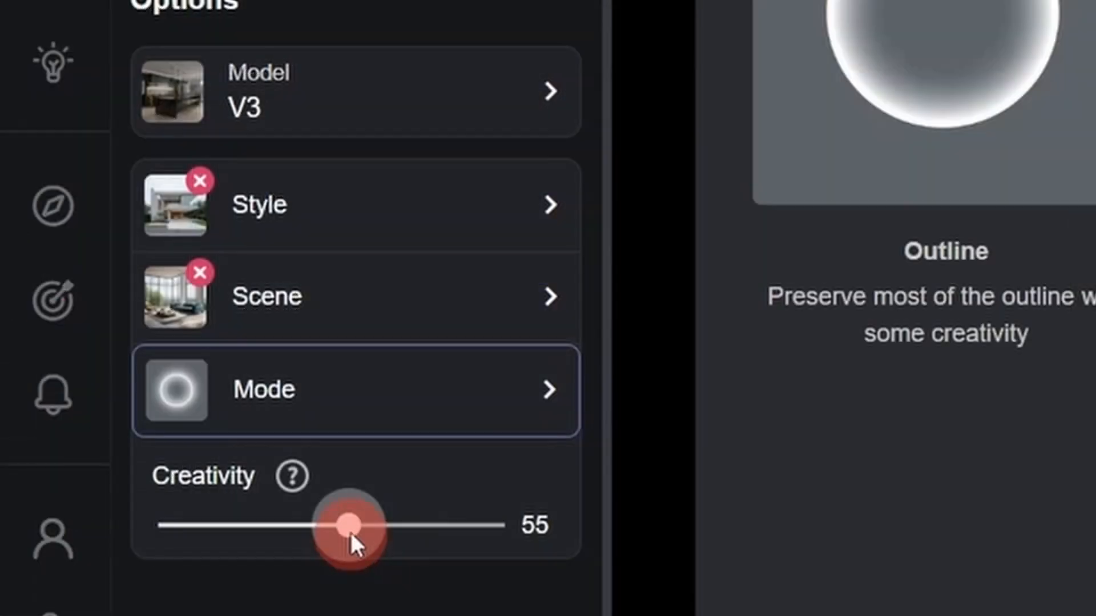
- Try higher and lower Creativity levels, including 66 and 9, and settle on 60
{"action": "left_click_drag", "start_coordinate": [111, 388], "coordinate": [122, 385]}
{"action": "left_click_drag", "start_coordinate": [388, 529], "coordinate": [465, 536]}
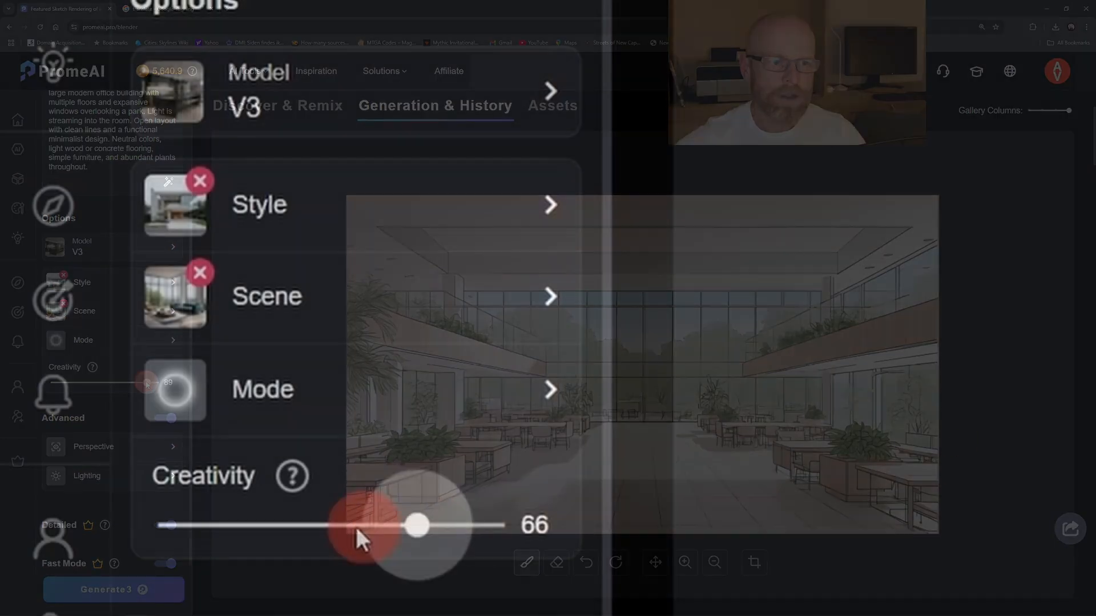
{"action": "left_click_drag", "start_coordinate": [357, 534], "coordinate": [189, 543]}
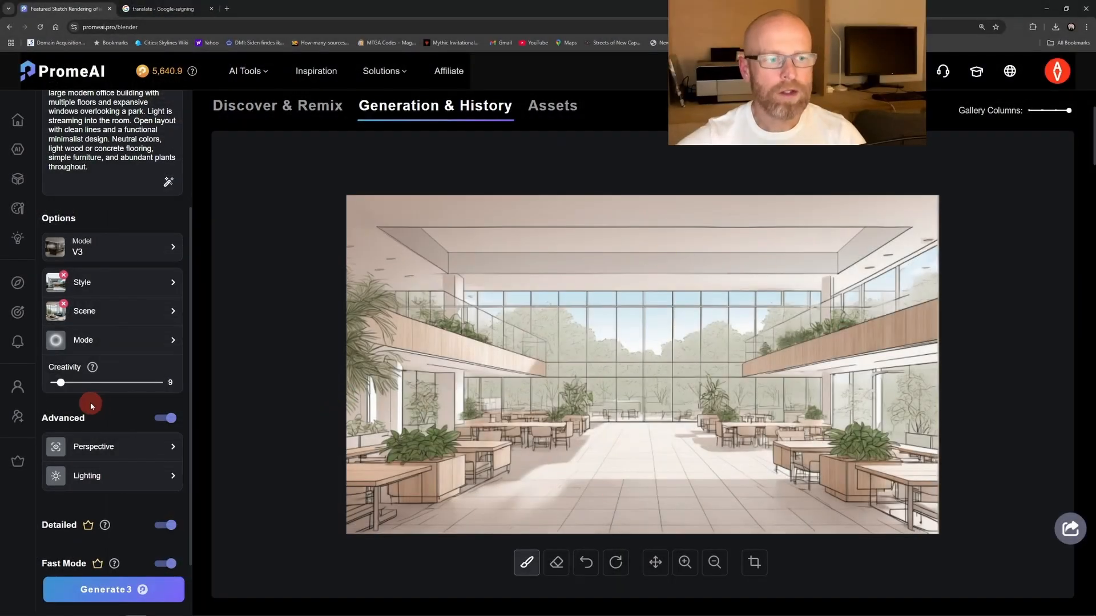
{"action": "left_click_drag", "start_coordinate": [67, 389], "coordinate": [105, 392]}
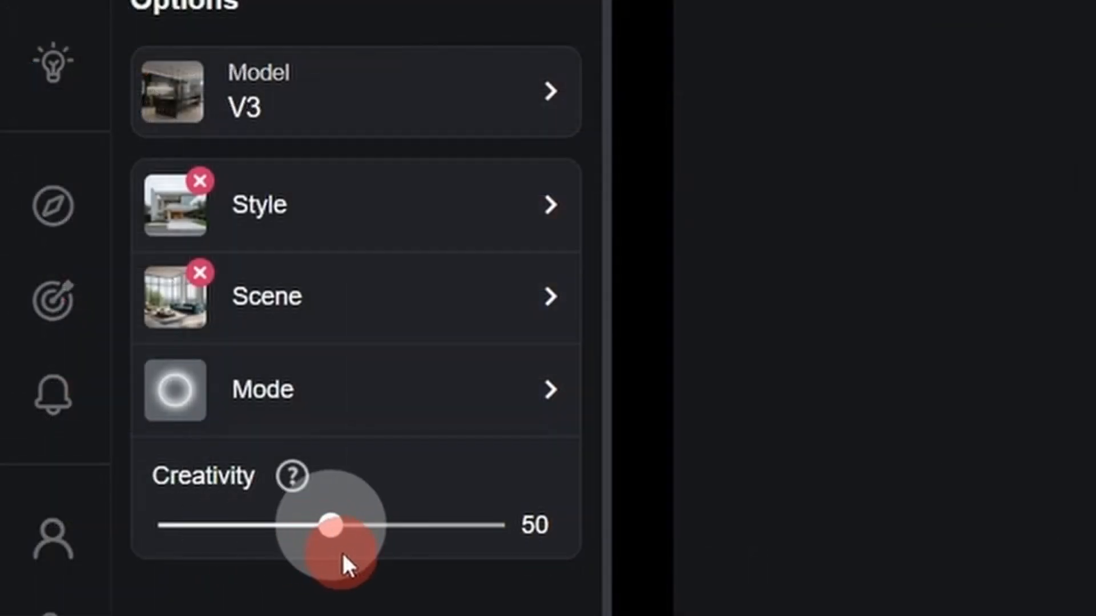
{"action": "left_click_drag", "start_coordinate": [332, 557], "coordinate": [365, 530]}
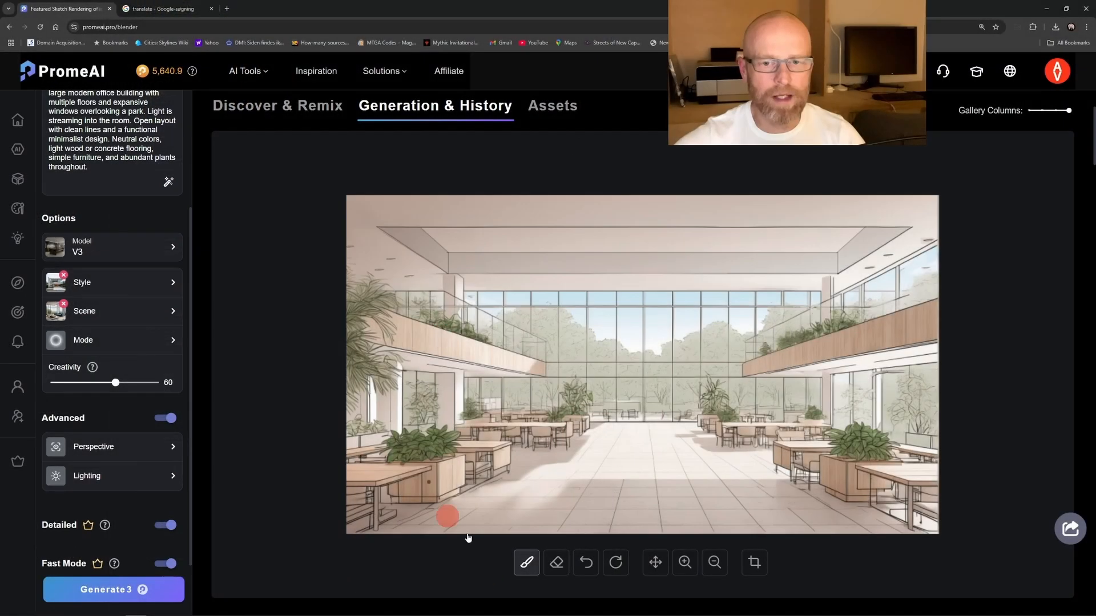
- Turn off the Advanced settings and review the Interior Style choices of the Commercial Space scene
{"action": "left_click", "coordinate": [171, 415]}
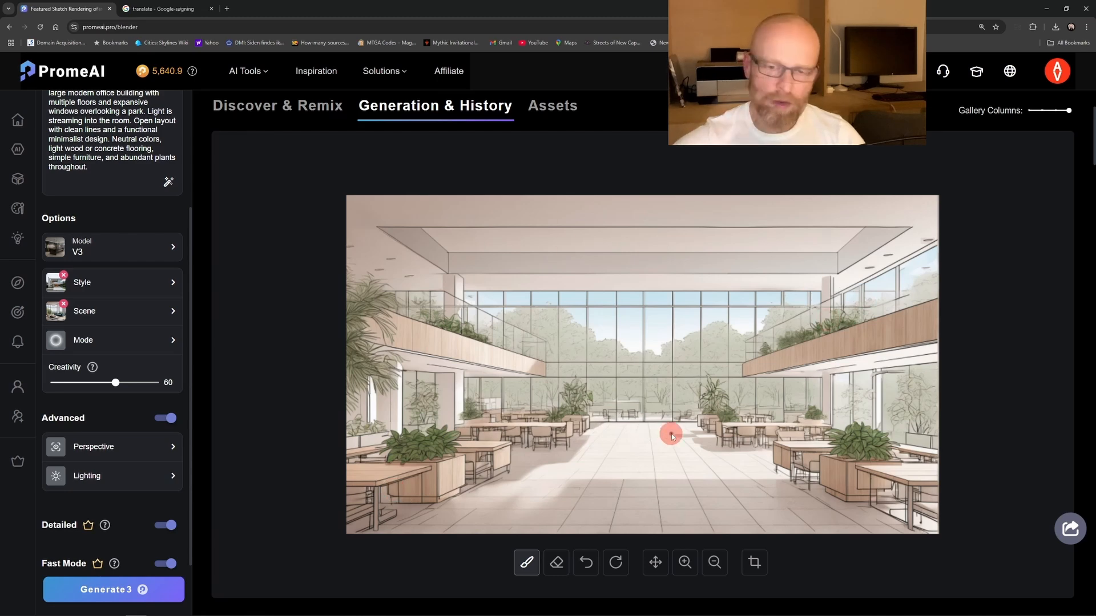
{"action": "left_click", "coordinate": [146, 313]}
{"action": "left_click", "coordinate": [533, 169]}
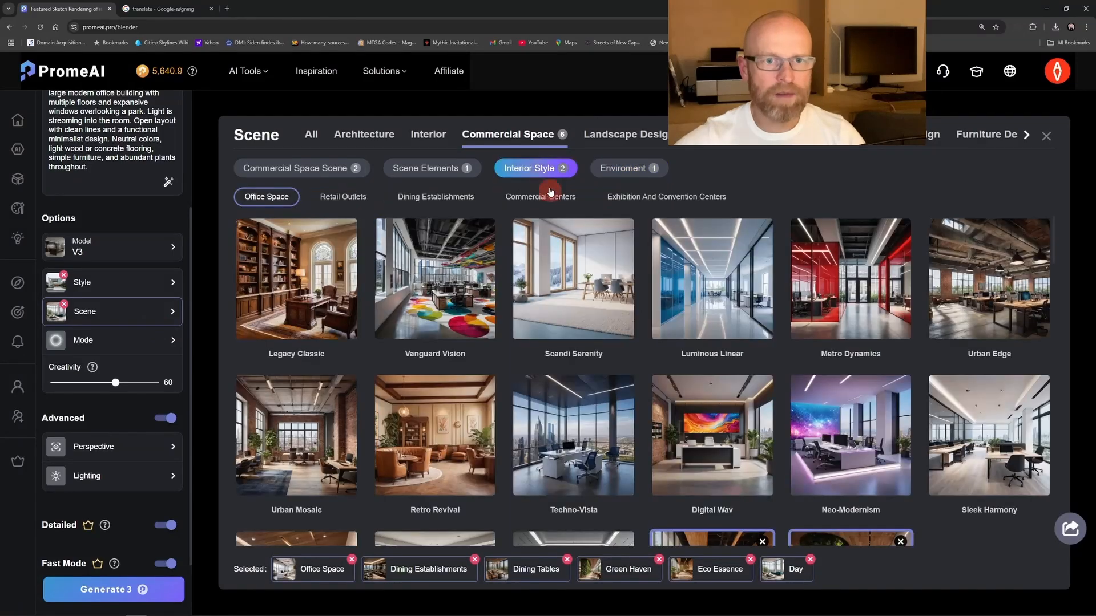
{"action": "scroll", "coordinate": [720, 400], "scroll_direction": "down", "scroll_amount": 4}
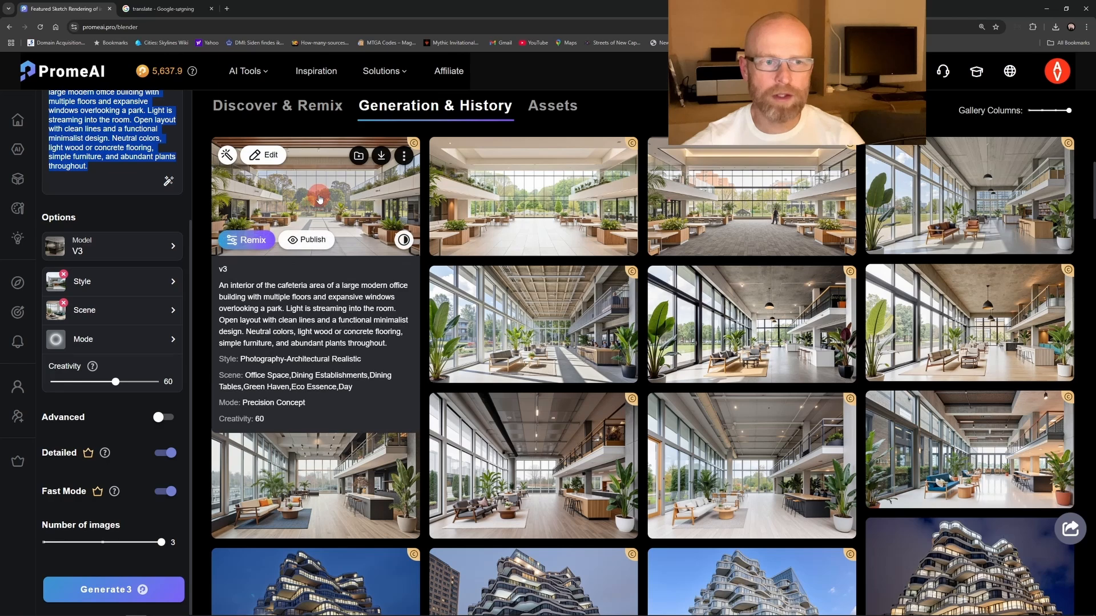
- Examine the newly generated cafeteria renderings at large size
{"action": "left_click", "coordinate": [319, 199]}
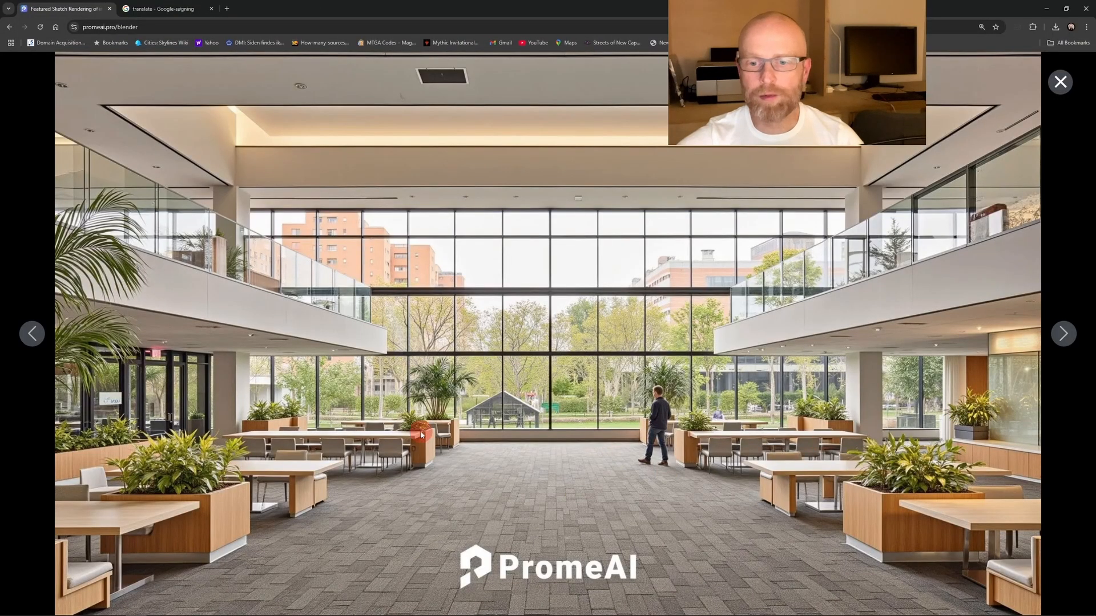
{"action": "mouse_move", "coordinate": [255, 546]}
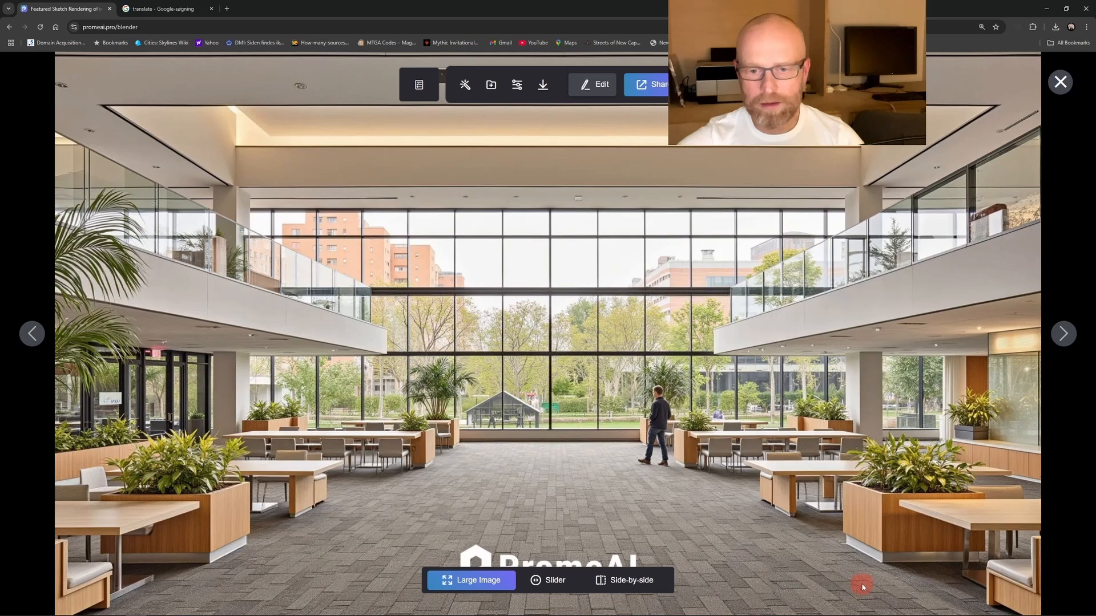